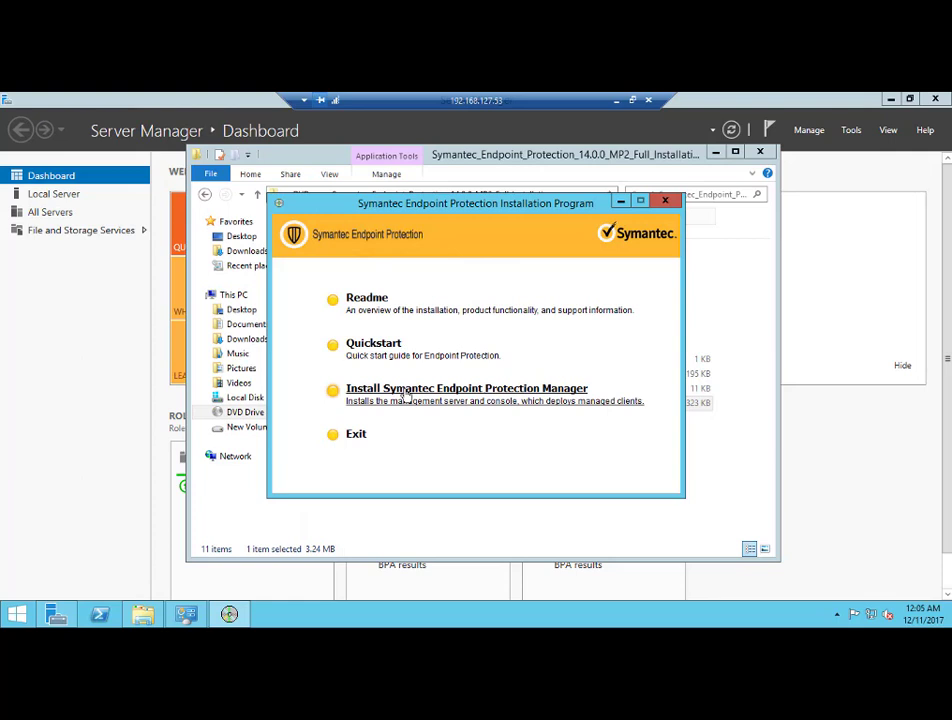
Start the Endpoint Protection Manager install and accept the licence agreement terms
{"action": "left_click", "coordinate": [406, 396]}
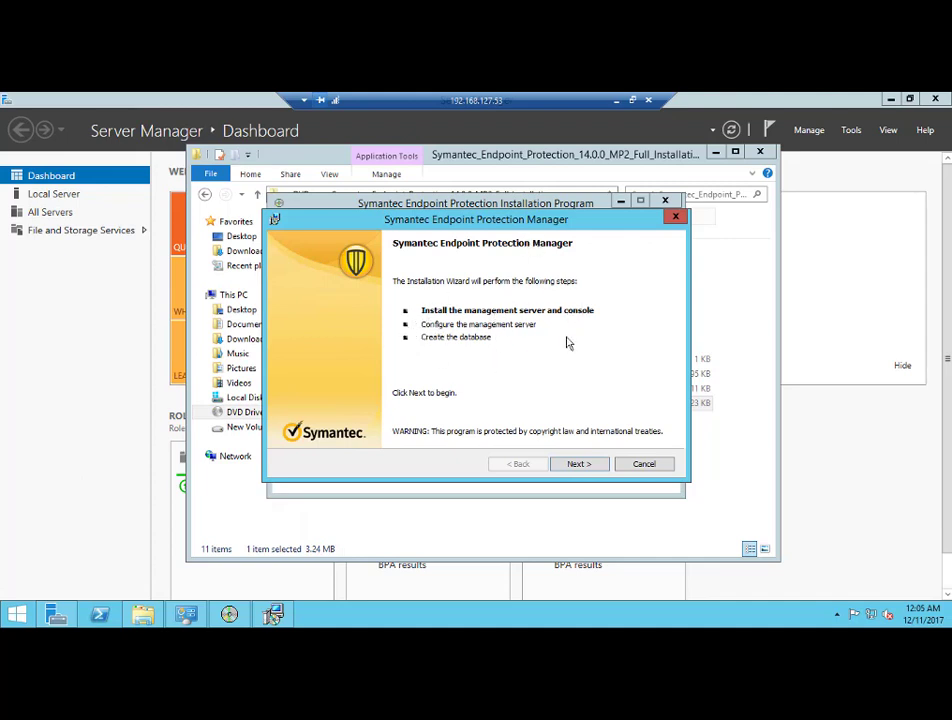
{"action": "left_click", "coordinate": [579, 464]}
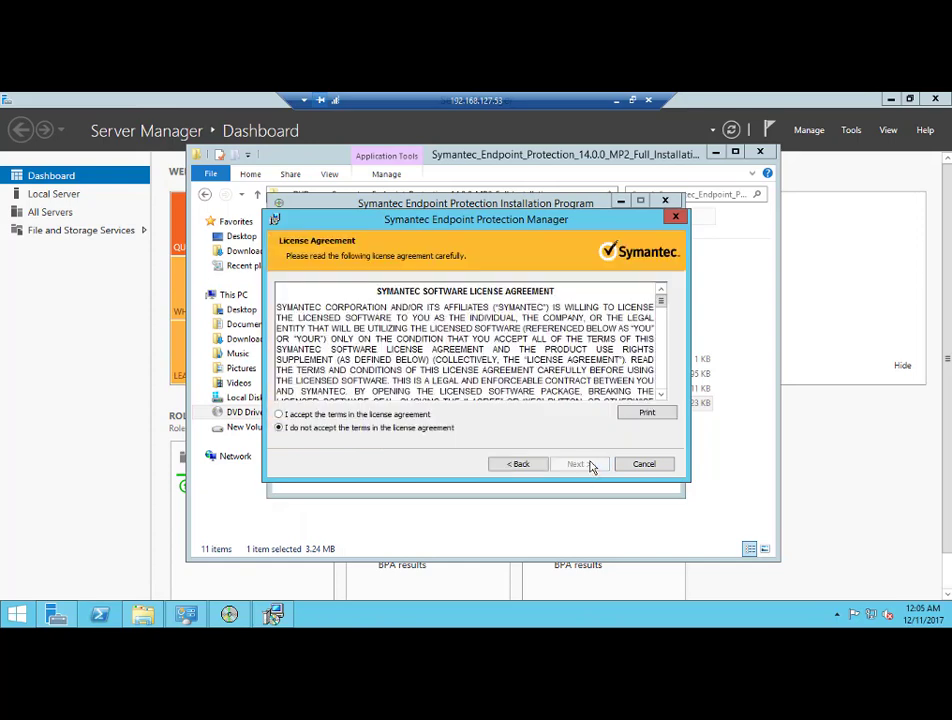
{"action": "left_click", "coordinate": [402, 415]}
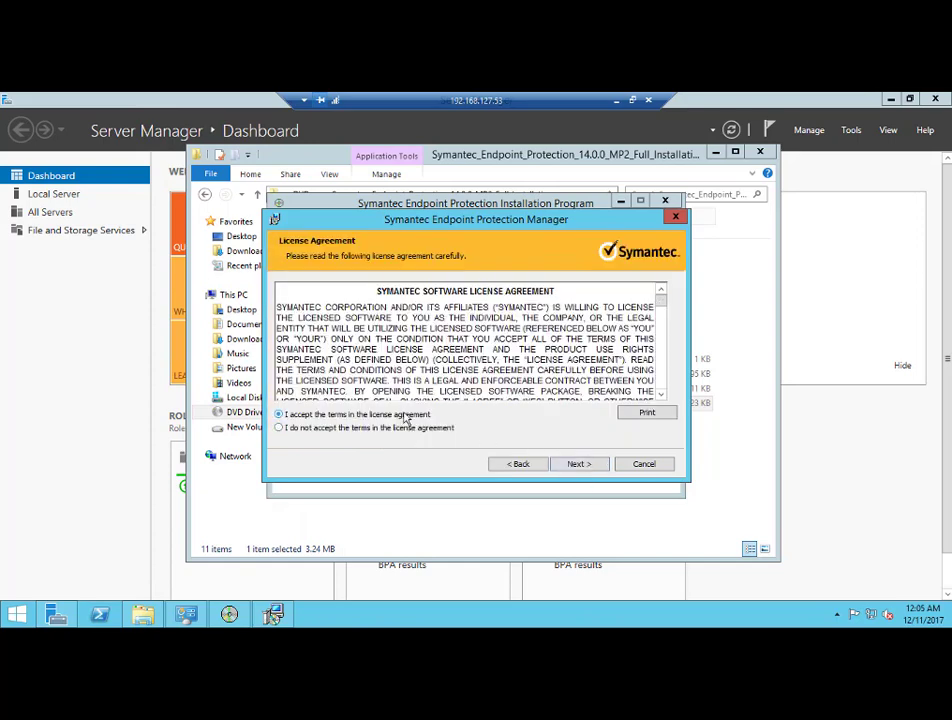
{"action": "left_click", "coordinate": [588, 467]}
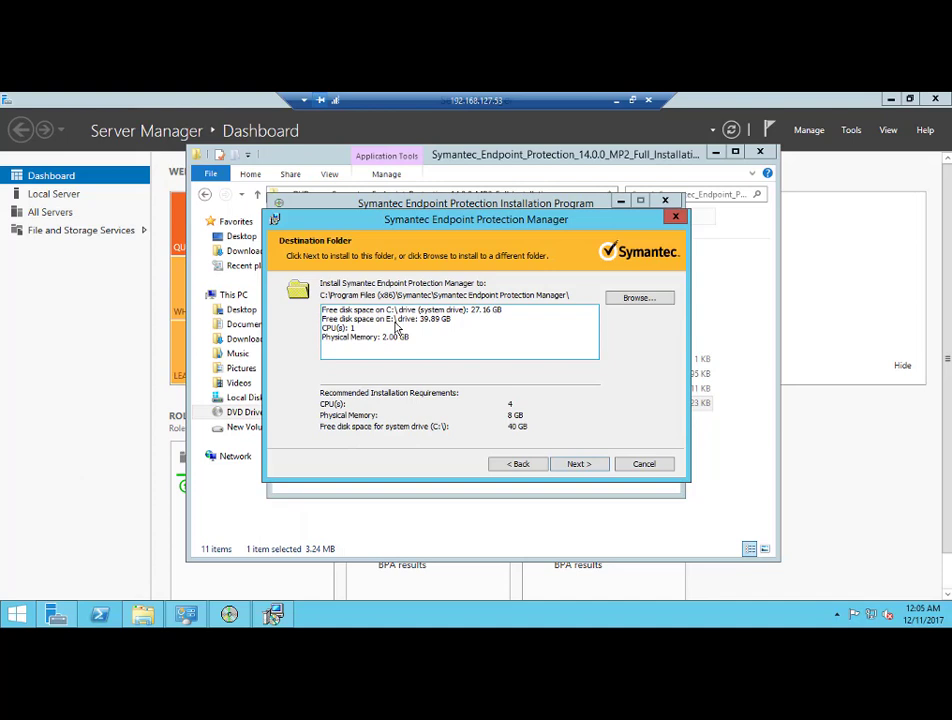
Change the install folder from C: to E:\Program Files (x86)\Symantec\Symantec Endpoint Protection Manager and start installing
{"action": "left_click", "coordinate": [655, 302]}
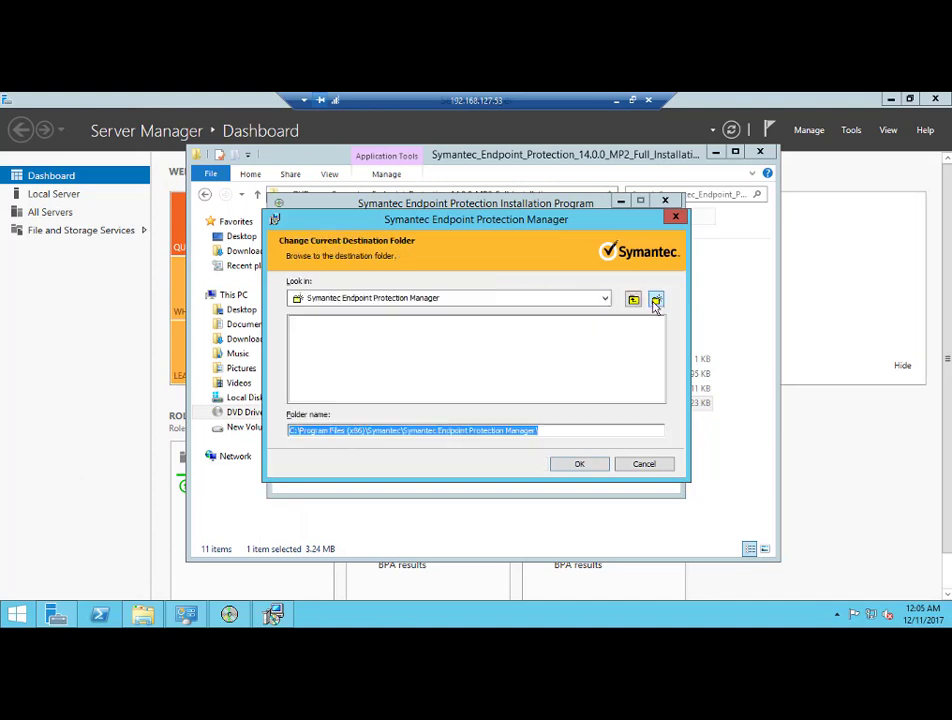
{"action": "left_click", "coordinate": [291, 430]}
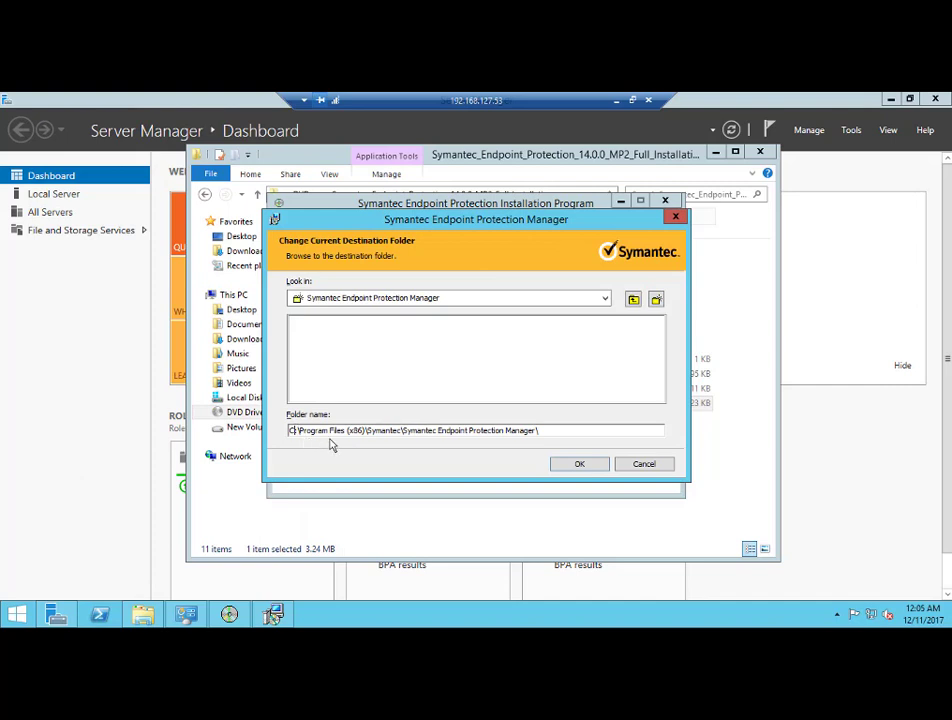
{"action": "key", "text": "BackSpace"}
{"action": "type", "text": "E"}
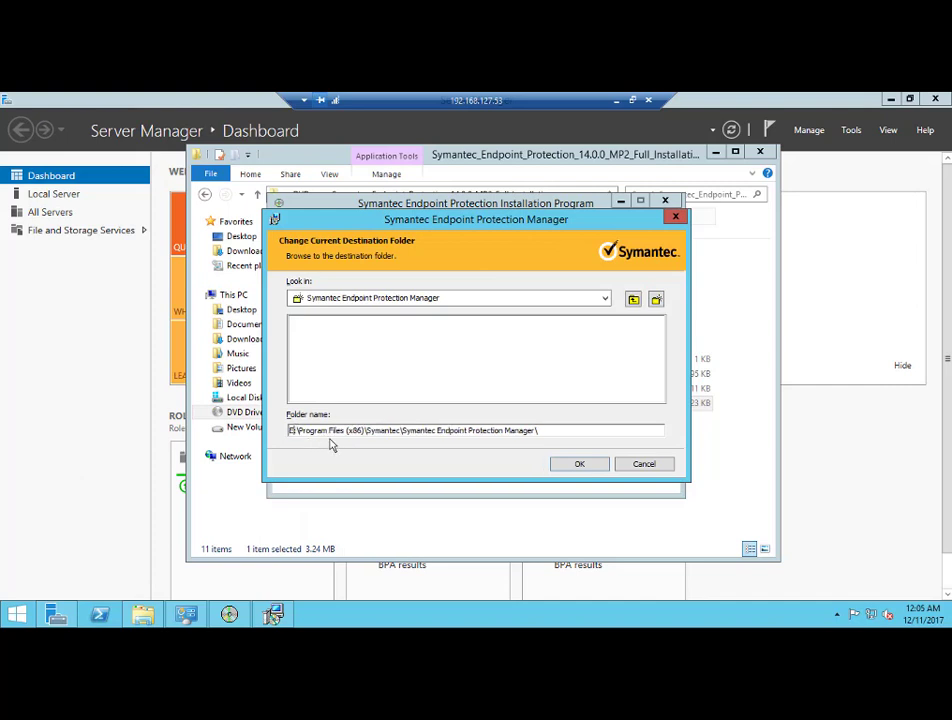
{"action": "left_click", "coordinate": [575, 464]}
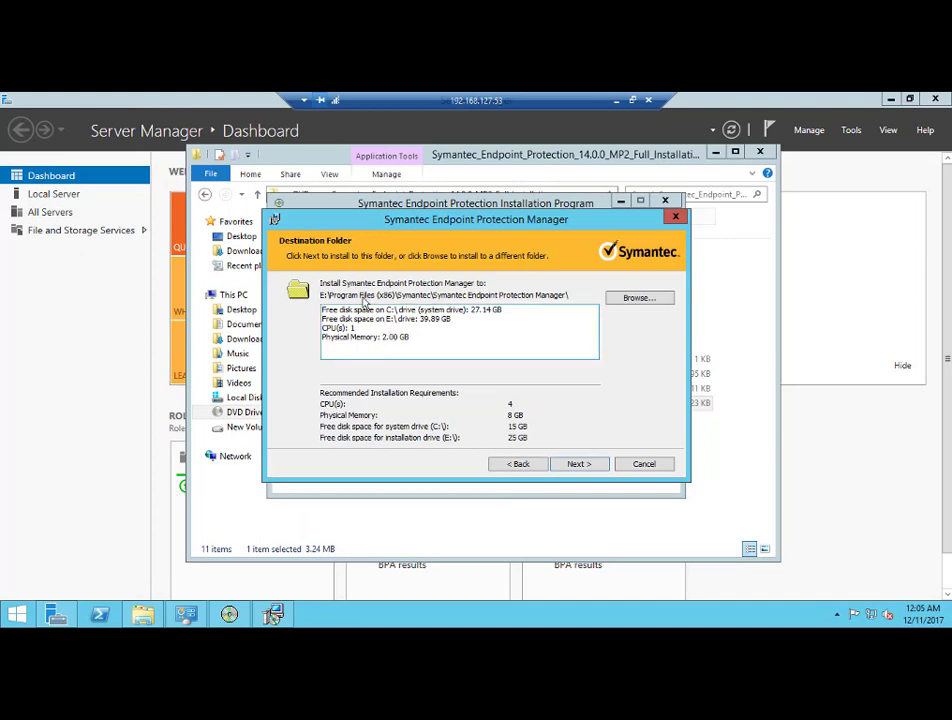
{"action": "left_click", "coordinate": [566, 466]}
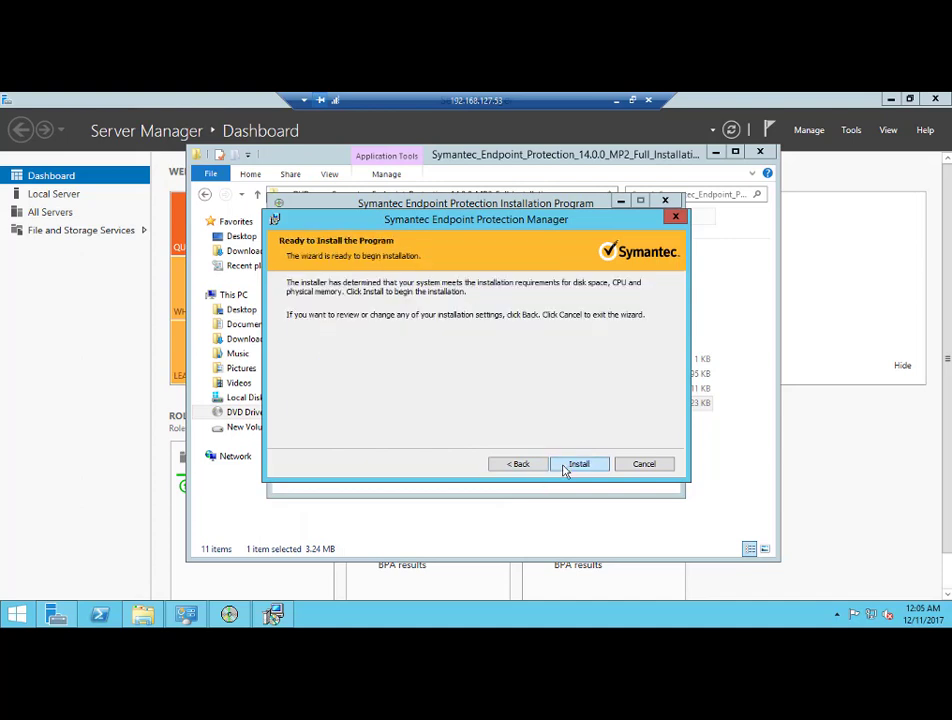
{"action": "left_click", "coordinate": [566, 468]}
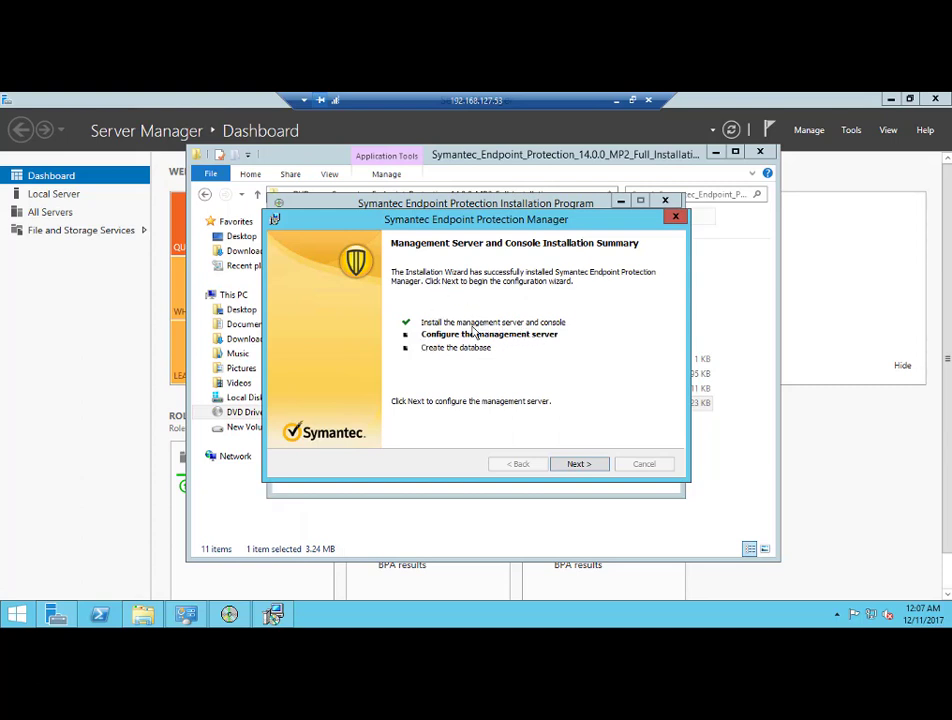
After installation finishes, pick Custom configuration for a new installation (more than 500 clients)
{"action": "left_click", "coordinate": [590, 466]}
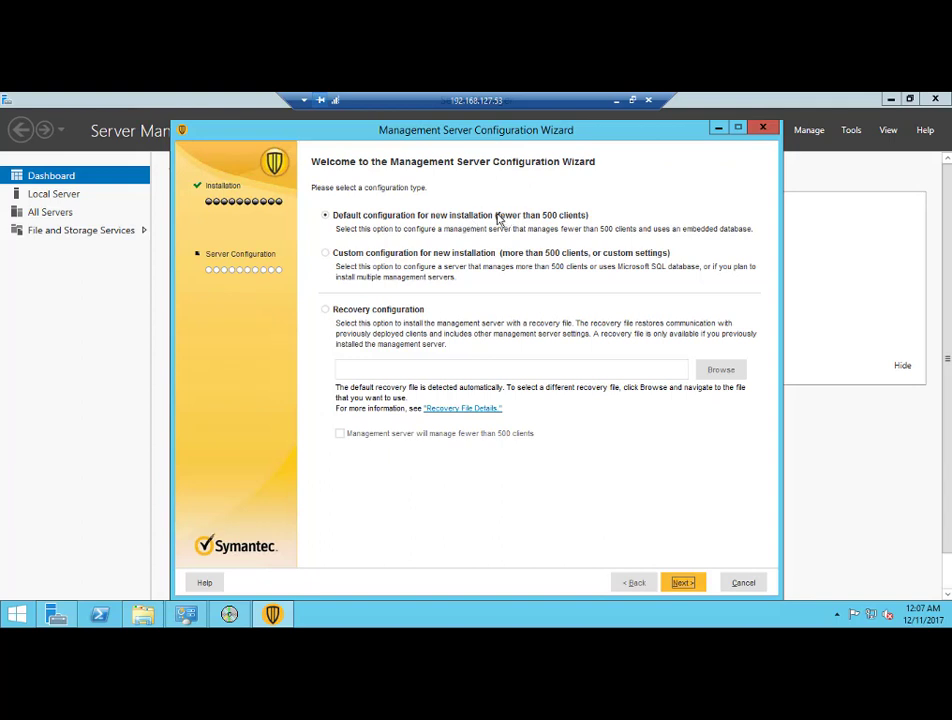
{"action": "left_click", "coordinate": [499, 216]}
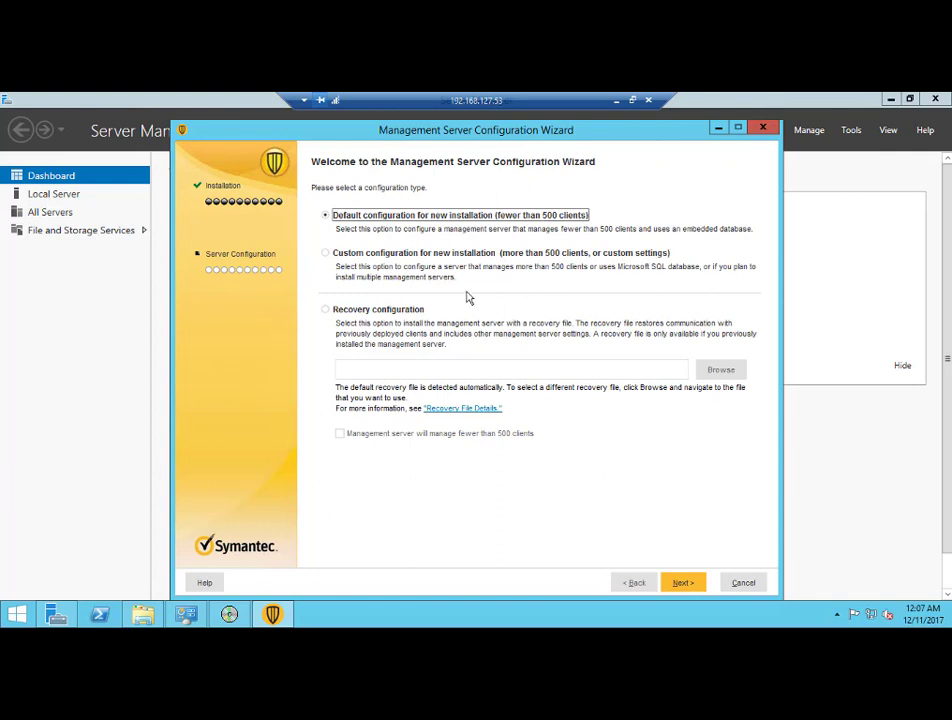
{"action": "left_click", "coordinate": [330, 254]}
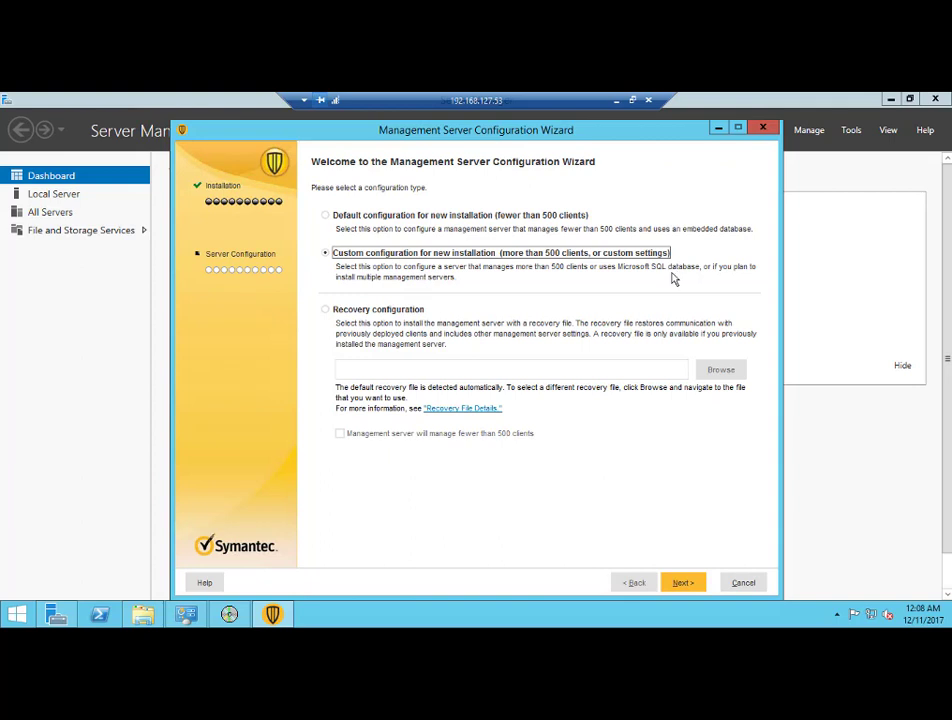
Select 'Install my first site' as the site setup type
{"action": "left_click", "coordinate": [689, 584]}
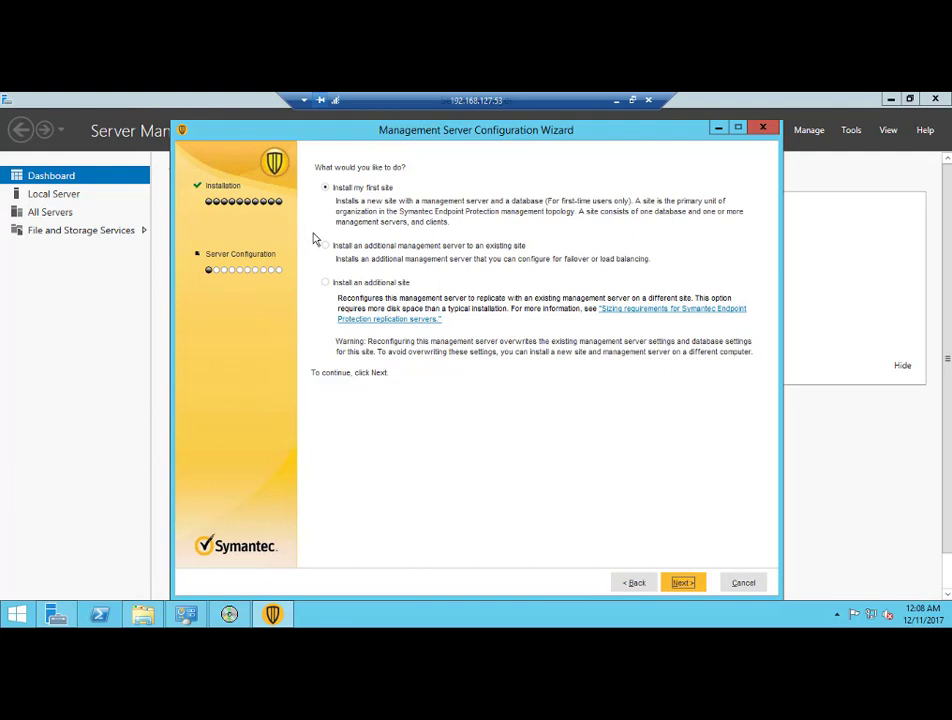
{"action": "left_click", "coordinate": [335, 247]}
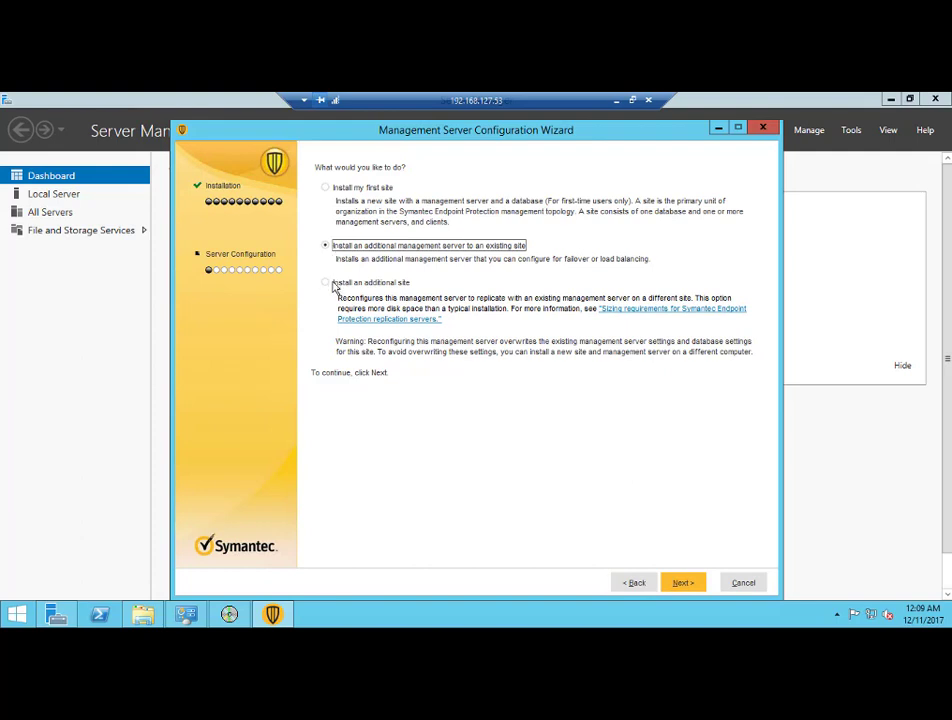
{"action": "left_click", "coordinate": [335, 285]}
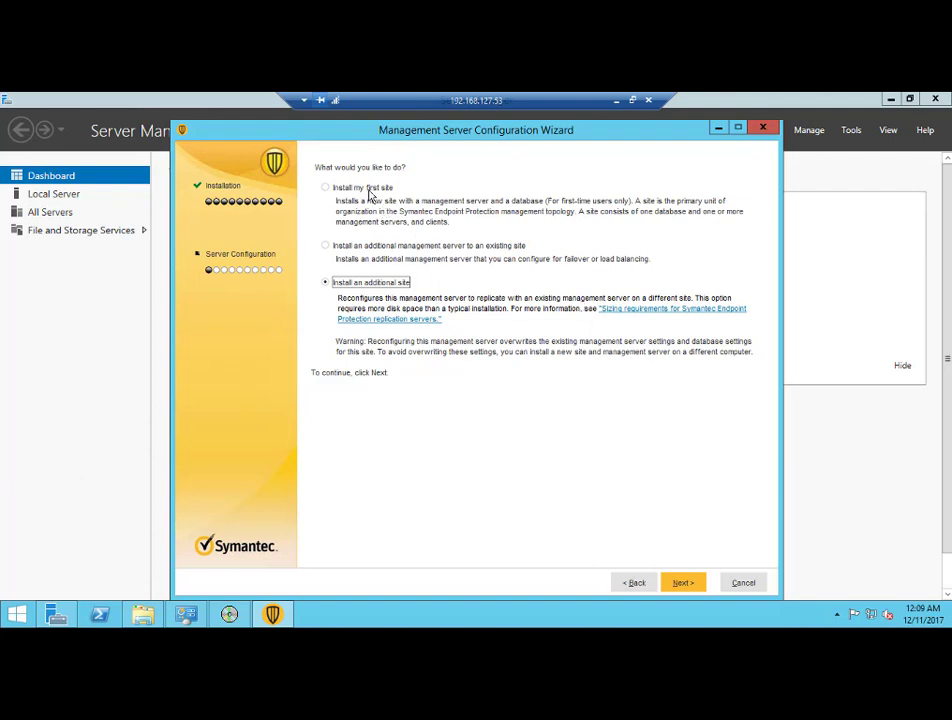
{"action": "left_click", "coordinate": [366, 189]}
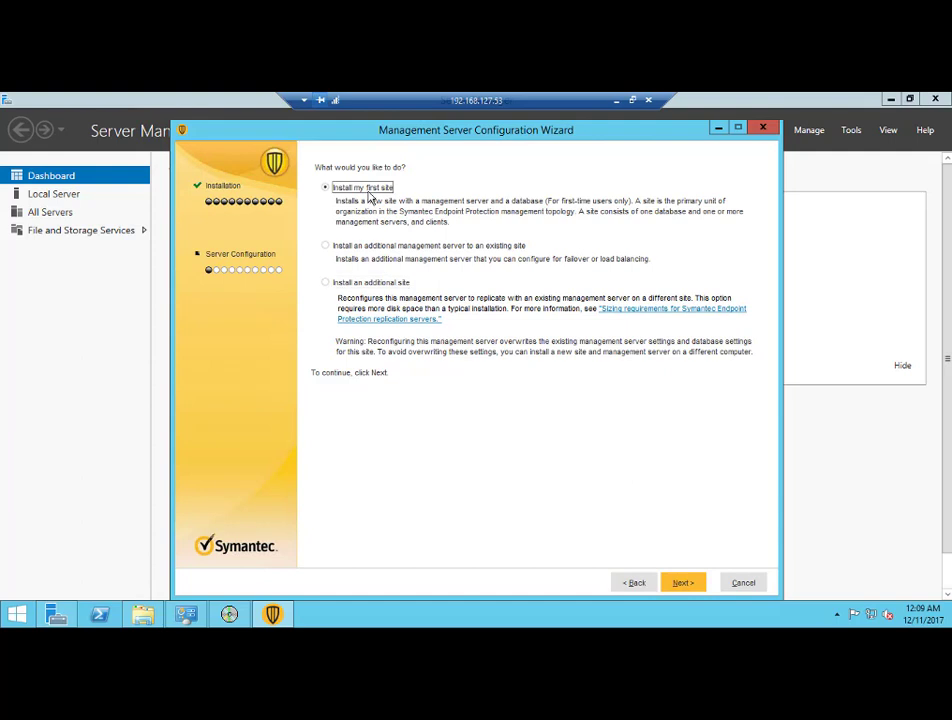
{"action": "left_click", "coordinate": [694, 586]}
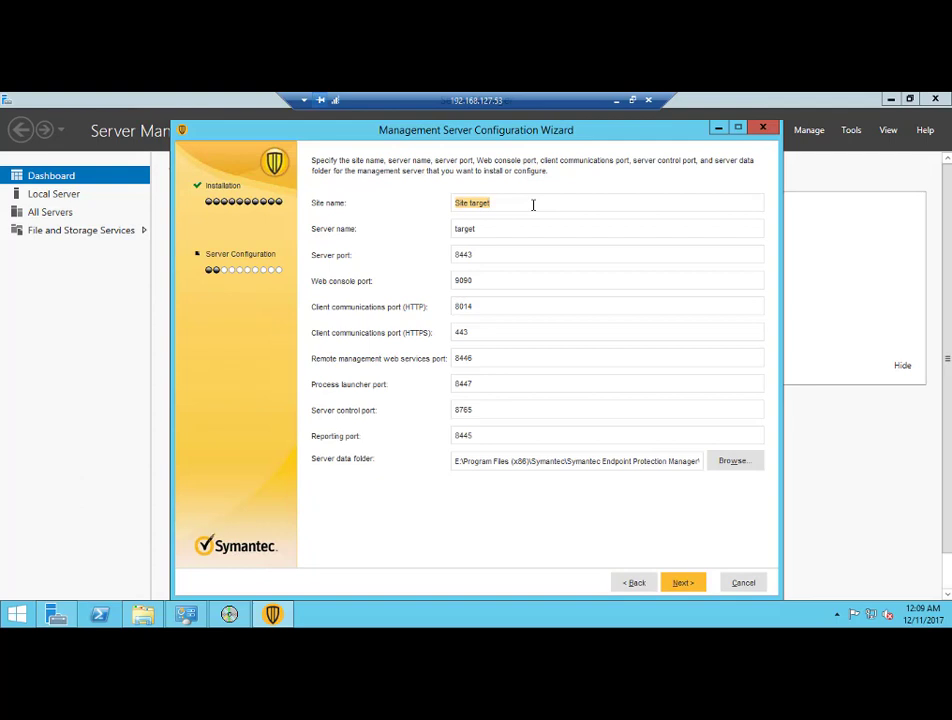
Rename the site from 'Site target' to 'Site SMI'
{"action": "left_click", "coordinate": [533, 205]}
{"action": "key", "text": "BackSpace"}
{"action": "key", "text": "BackSpace"}
{"action": "key", "text": "BackSpace"}
{"action": "key", "text": "BackSpace"}
{"action": "key", "text": "BackSpace"}
{"action": "key", "text": "BackSpace"}
{"action": "type", "text": "SMI"}
{"action": "left_click", "coordinate": [466, 229]}
Review the default ports, including server port 8443 and reporting port 8445, leaving them unchanged
{"action": "double_click", "coordinate": [458, 254]}
{"action": "double_click", "coordinate": [493, 435]}
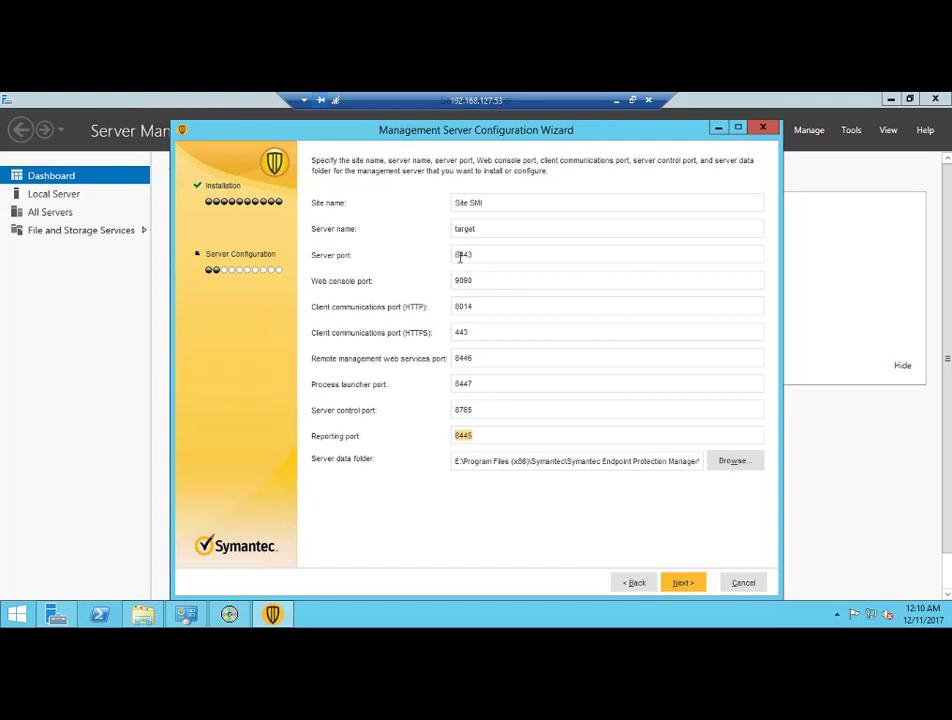
{"action": "double_click", "coordinate": [460, 255]}
{"action": "left_click", "coordinate": [502, 362]}
{"action": "left_click", "coordinate": [500, 331]}
{"action": "left_click", "coordinate": [496, 309]}
{"action": "left_click", "coordinate": [682, 581]}
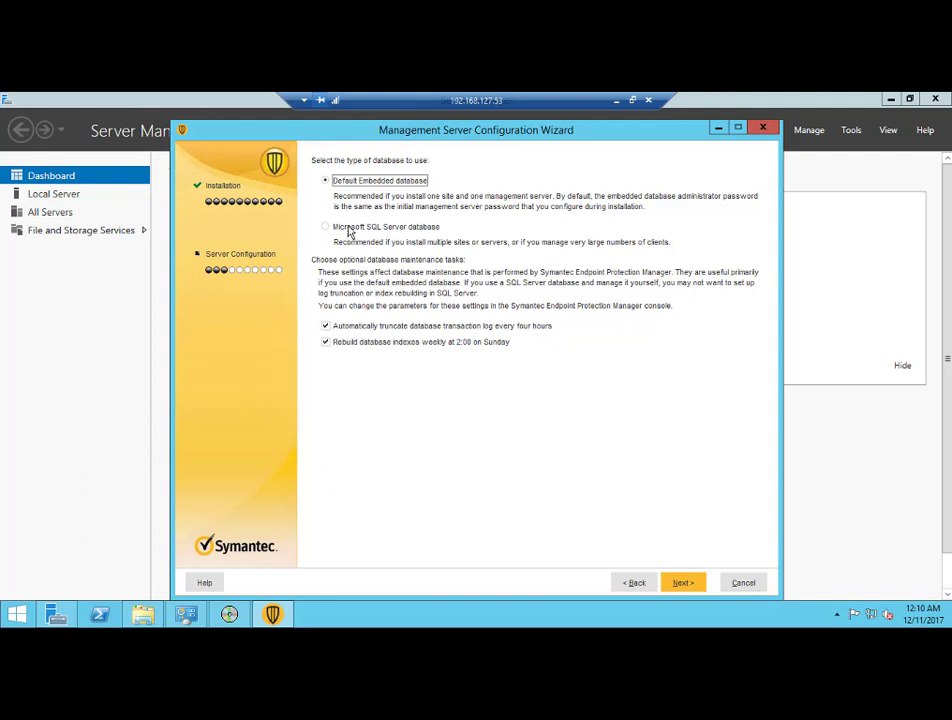
Use a Microsoft SQL Server database and create a new database
{"action": "left_click", "coordinate": [350, 229]}
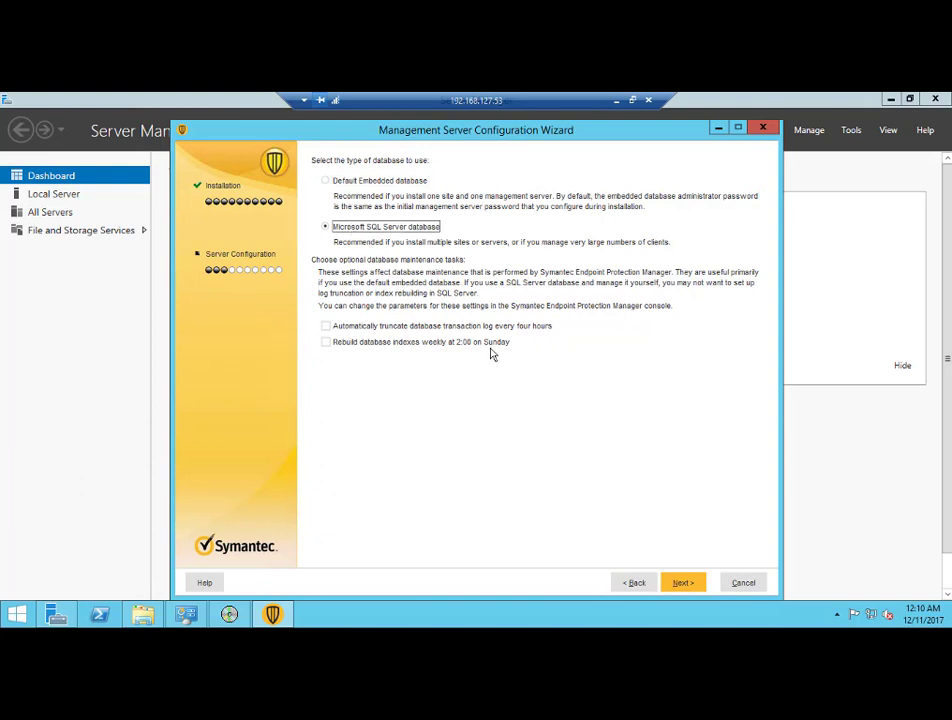
{"action": "left_click", "coordinate": [682, 583]}
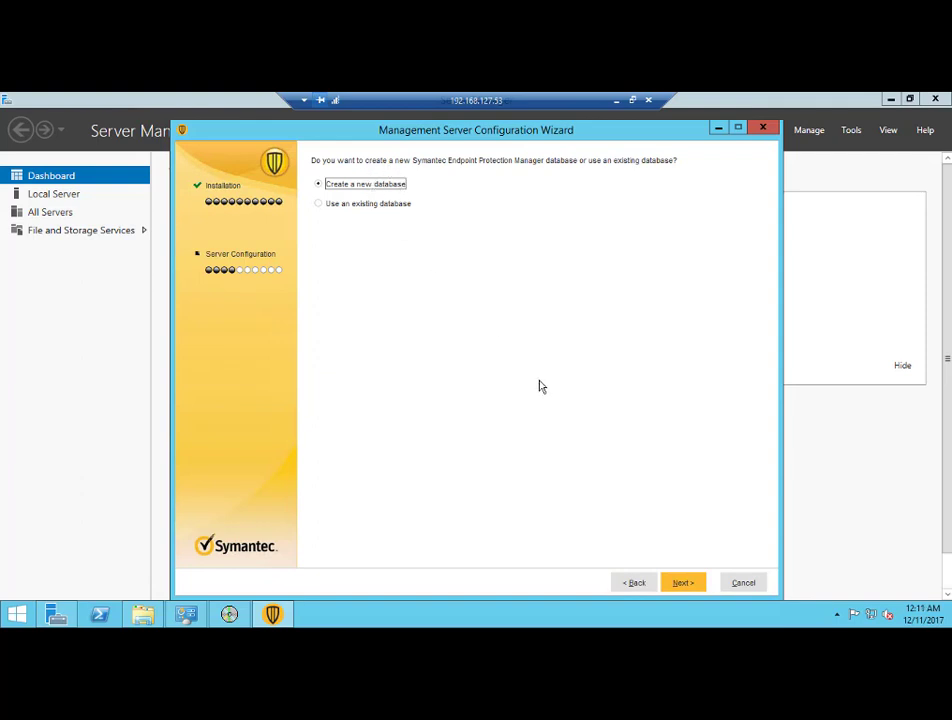
{"action": "left_click", "coordinate": [684, 583]}
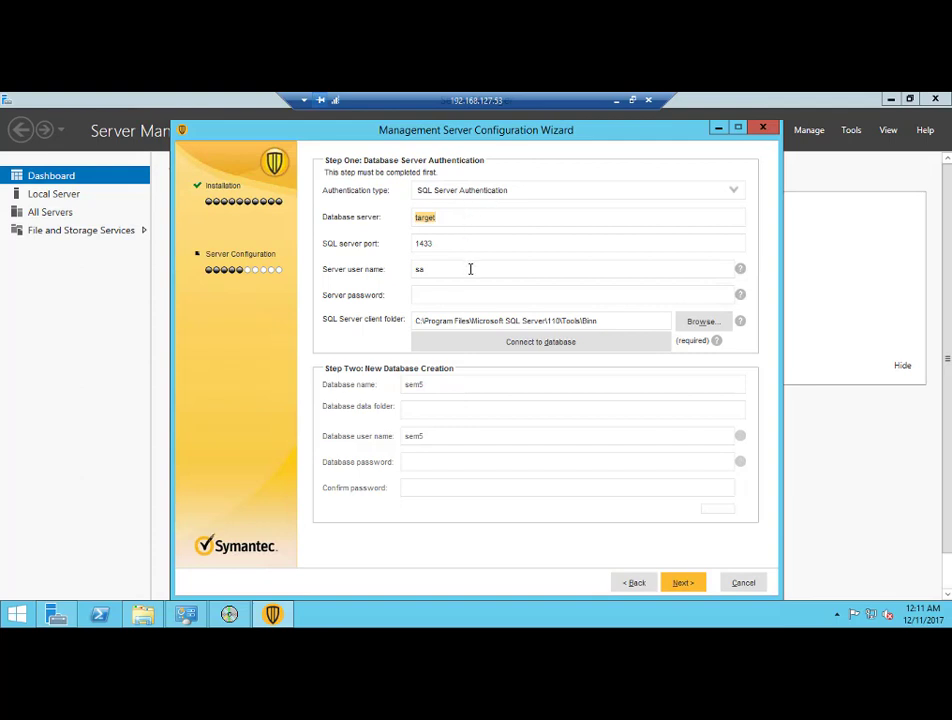
Set the database server to target\SMSQLDEV, enter the server password and connect
{"action": "left_click", "coordinate": [455, 216]}
{"action": "left_click", "coordinate": [463, 220]}
{"action": "type", "text": "\\SMSQLDE"}
{"action": "type", "text": "V"}
{"action": "type", "text": "•••••••"}
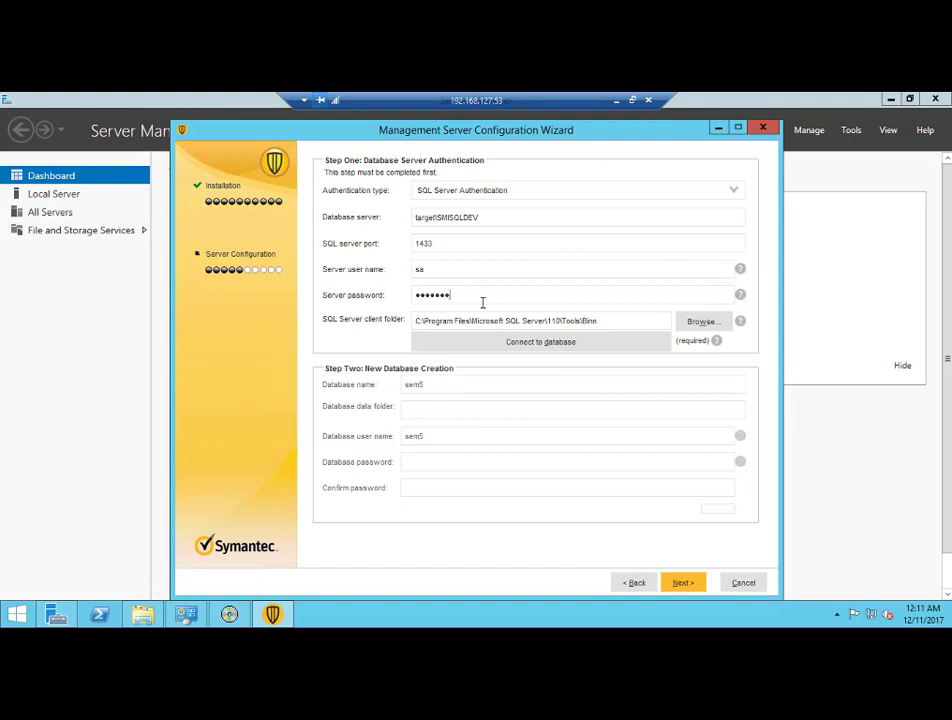
{"action": "type", "text": "•"}
{"action": "left_click", "coordinate": [500, 348]}
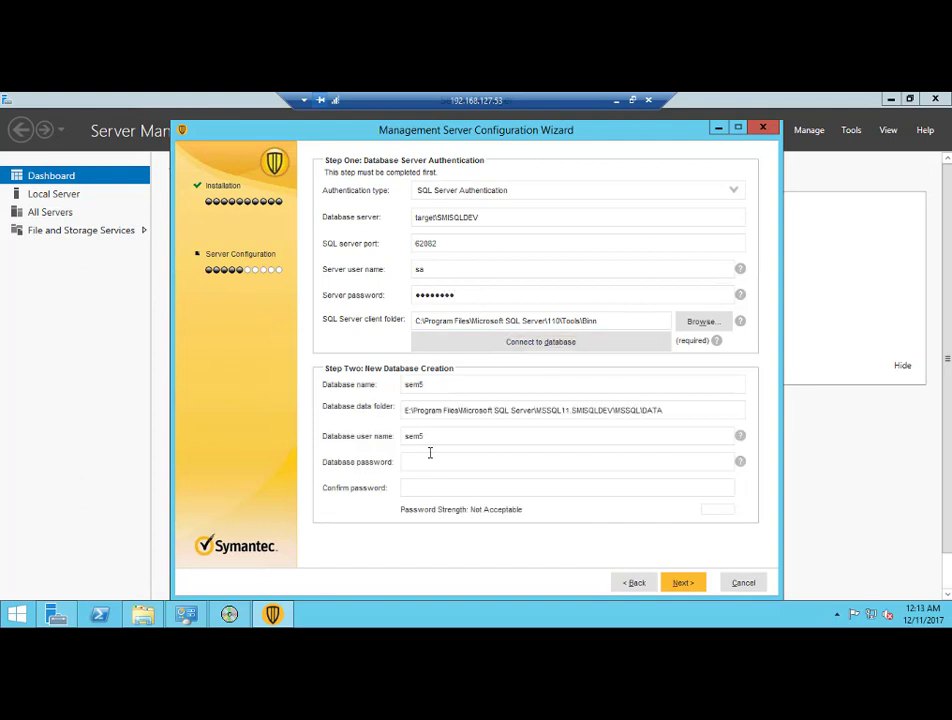
Enter and confirm the password for the new sem5 database
{"action": "left_click", "coordinate": [429, 455]}
{"action": "type", "text": "••"}
{"action": "type", "text": "••••••"}
{"action": "key", "text": "Tab"}
{"action": "type", "text": "••••••••"}
Fill the admin account with company SMI, a confirmed admin password and the admin's e-mail address
{"action": "left_click", "coordinate": [682, 583]}
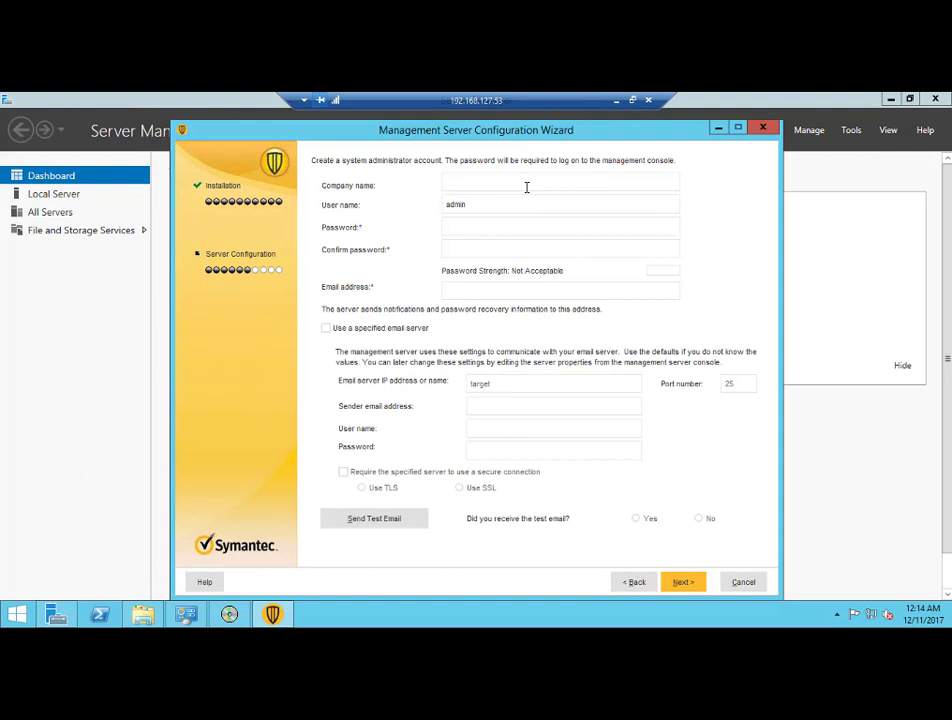
{"action": "type", "text": "SMI"}
{"action": "key", "text": "Tab"}
{"action": "key", "text": "Tab"}
{"action": "left_click", "coordinate": [586, 220]}
{"action": "type", "text": "********"}
{"action": "key", "text": "Tab"}
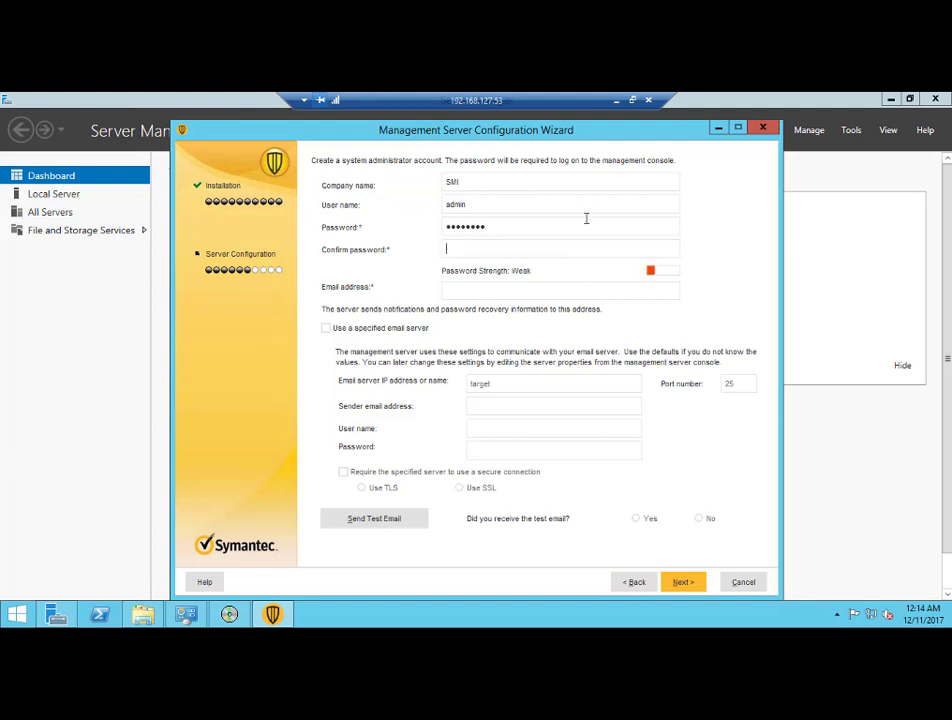
{"action": "type", "text": "********"}
{"action": "left_click", "coordinate": [537, 292]}
Enable the specified mail server and enter the sender e-mail address, mail user name and password
{"action": "left_click", "coordinate": [326, 329]}
{"action": "left_click", "coordinate": [481, 406]}
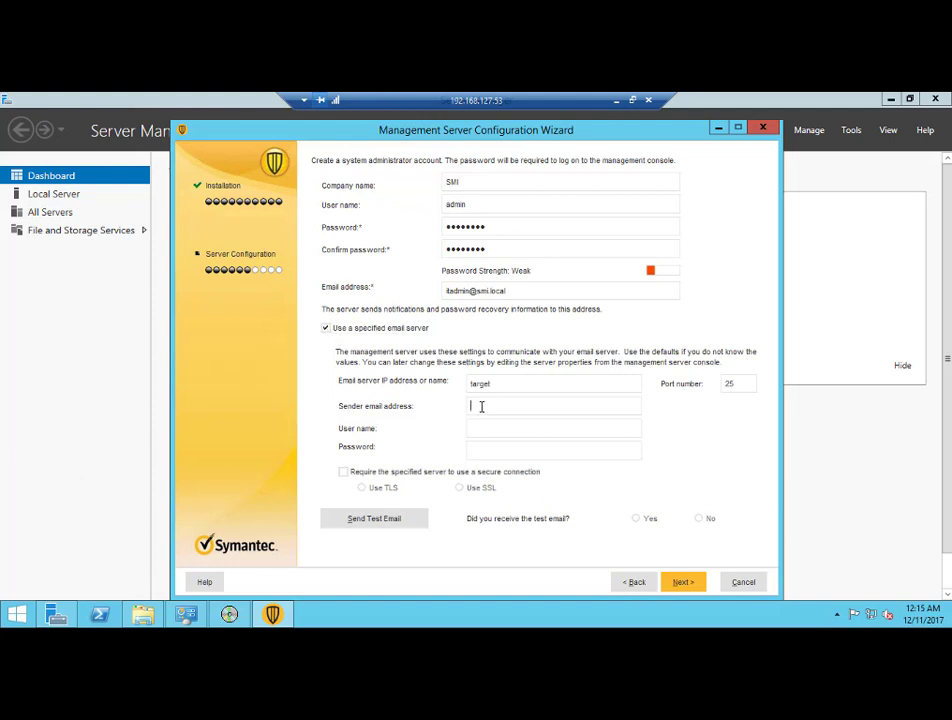
{"action": "key", "text": "Tab"}
{"action": "type", "text": "itsepm"}
{"action": "key", "text": "Tab"}
{"action": "type", "text": "••••••••••"}
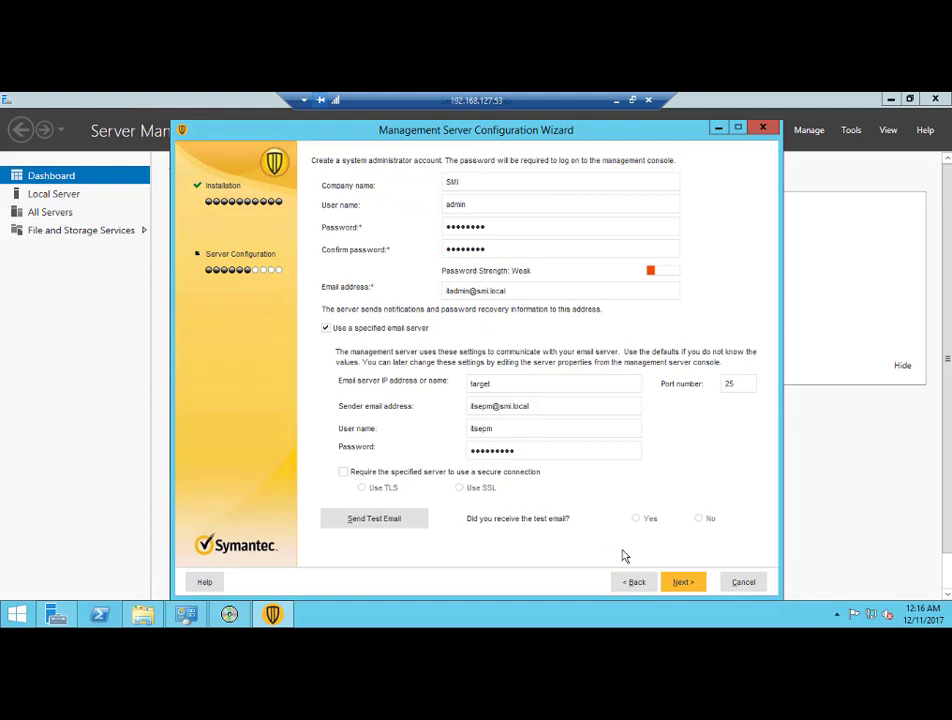
Enter a user-defined encryption password on the encryption password page
{"action": "left_click", "coordinate": [684, 588]}
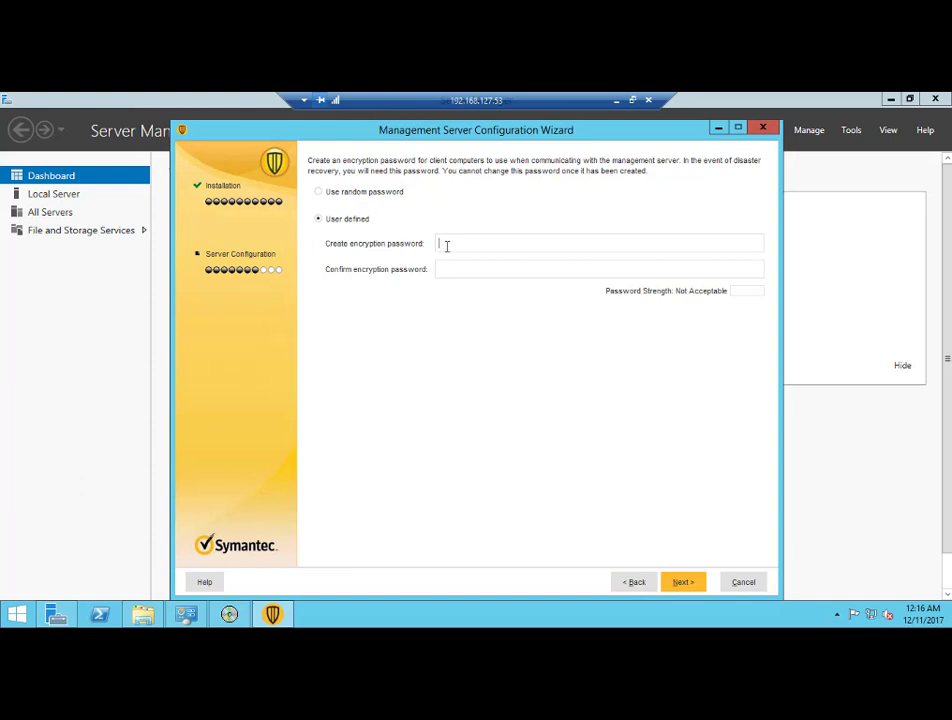
{"action": "type", "text": "P@ssw0rd"}
{"action": "key", "text": "Tab"}
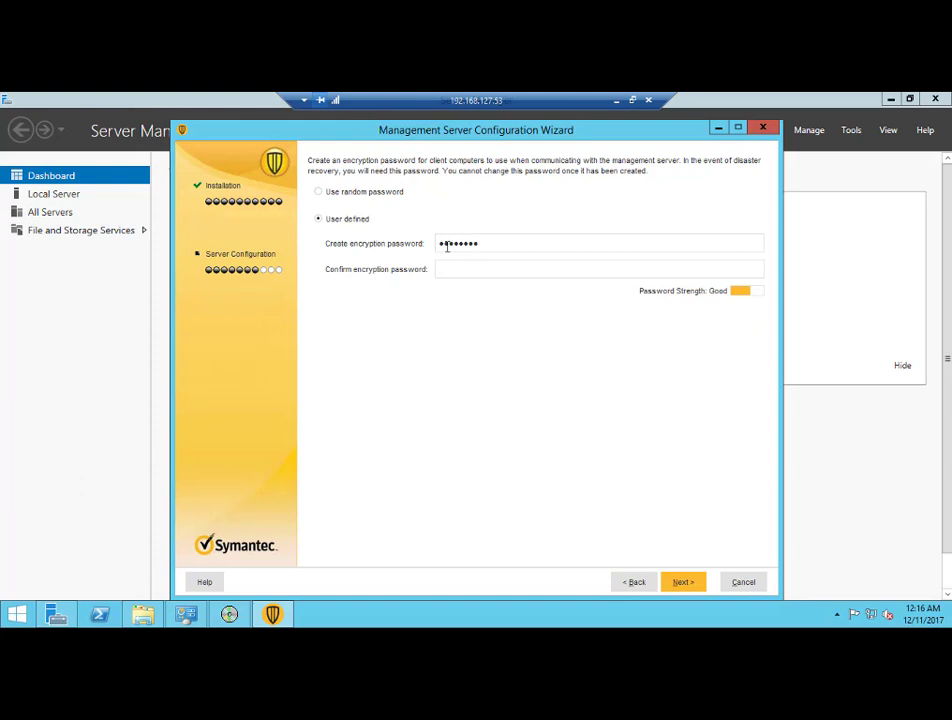
{"action": "type", "text": "P@ssw0rd"}
Keep 'Run LiveUpdate during installation' enabled and continue to the Server Data Collection page
{"action": "left_click", "coordinate": [681, 582]}
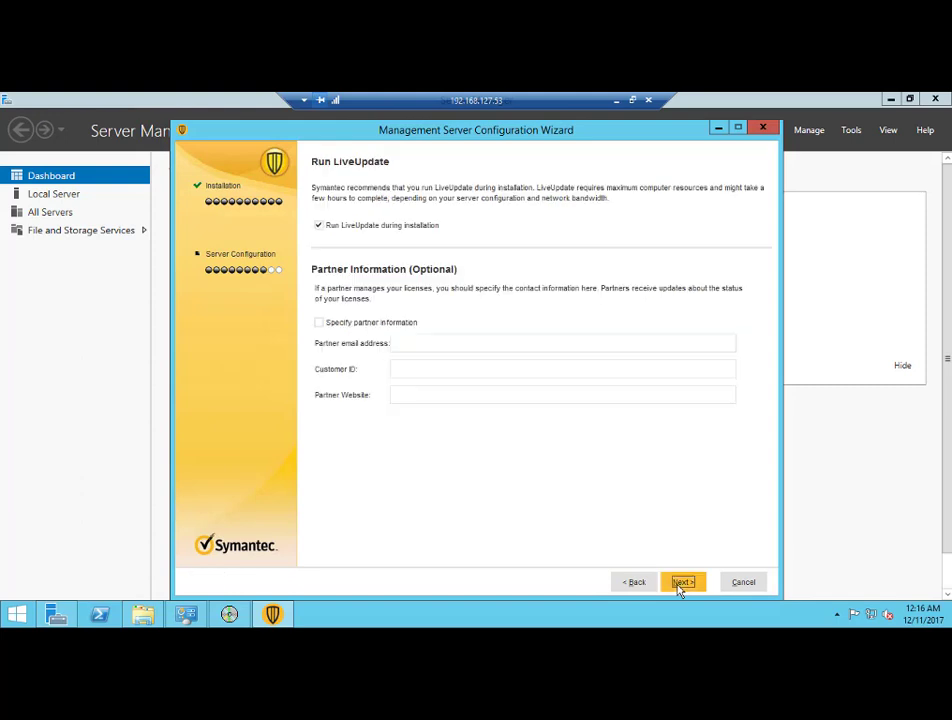
{"action": "left_click", "coordinate": [350, 227]}
{"action": "left_click", "coordinate": [362, 229]}
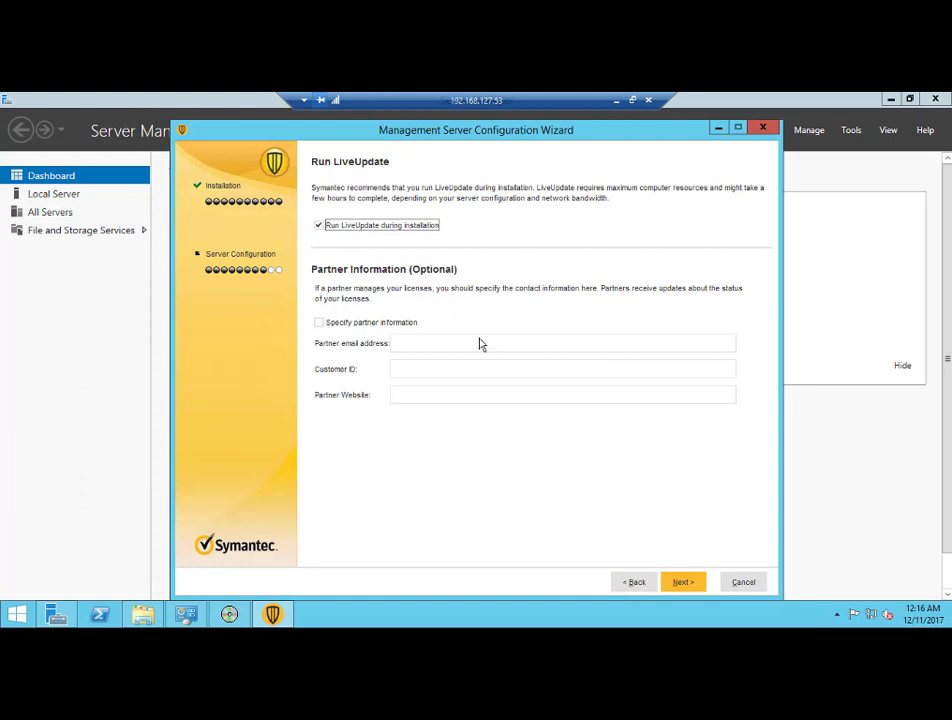
{"action": "left_click", "coordinate": [684, 582]}
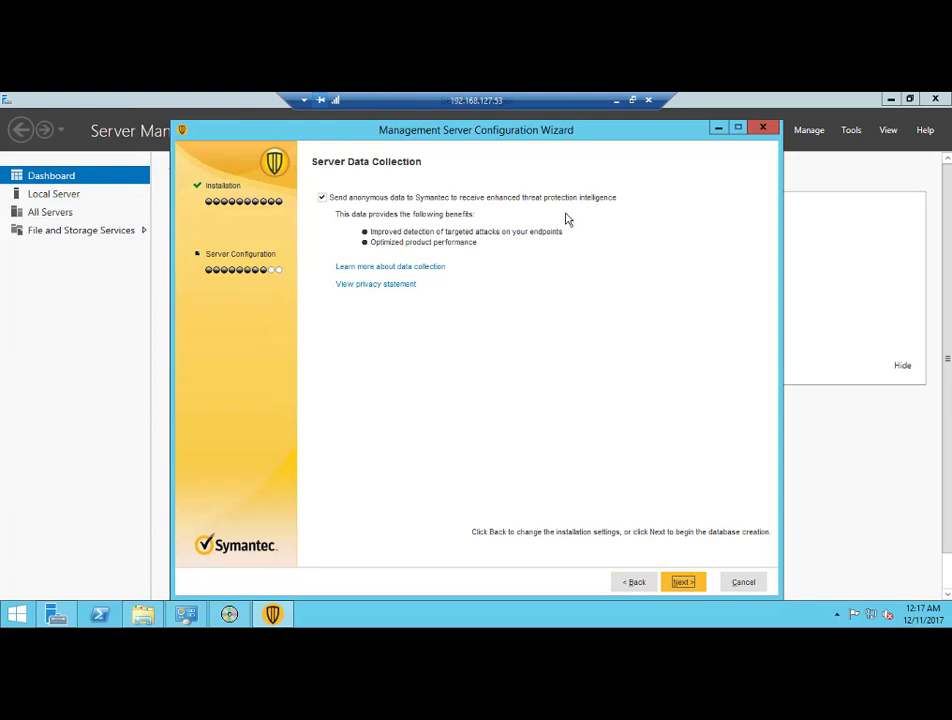
Create the database, finish configuration with the manager launching, and exit the installation program
{"action": "left_click", "coordinate": [694, 586]}
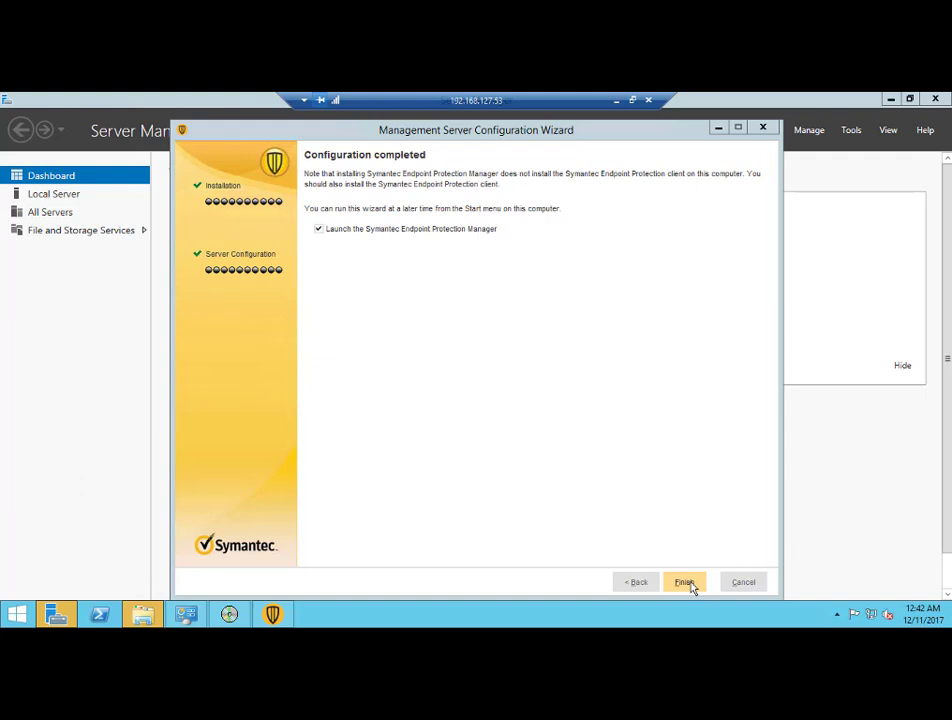
{"action": "left_click", "coordinate": [684, 583]}
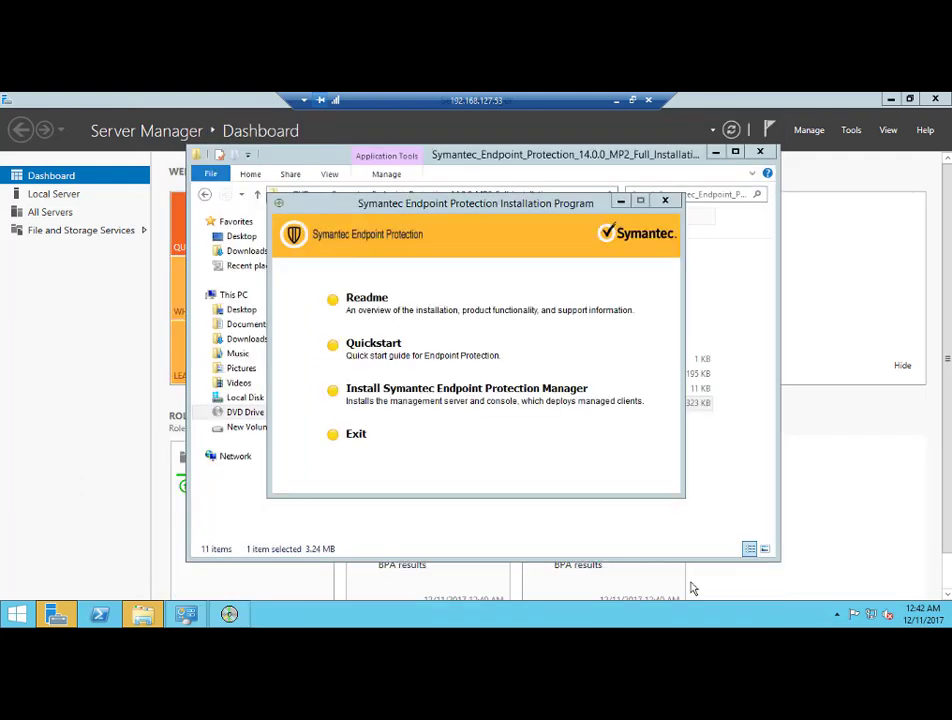
{"action": "left_click", "coordinate": [666, 202]}
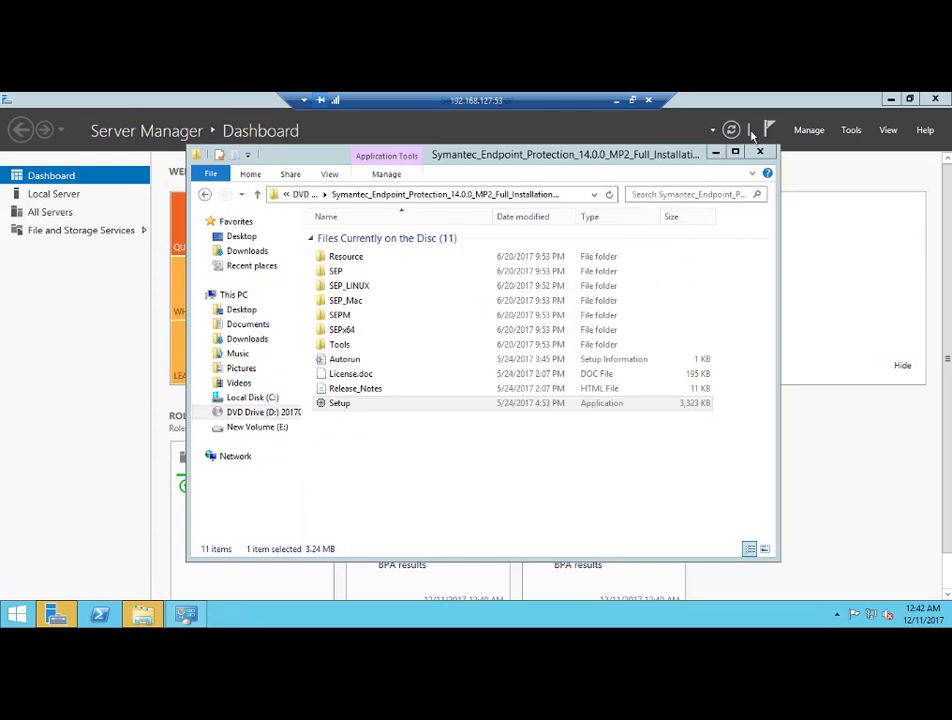
Close the installation disc window and log on with the administrator user name and password
{"action": "left_click", "coordinate": [760, 152]}
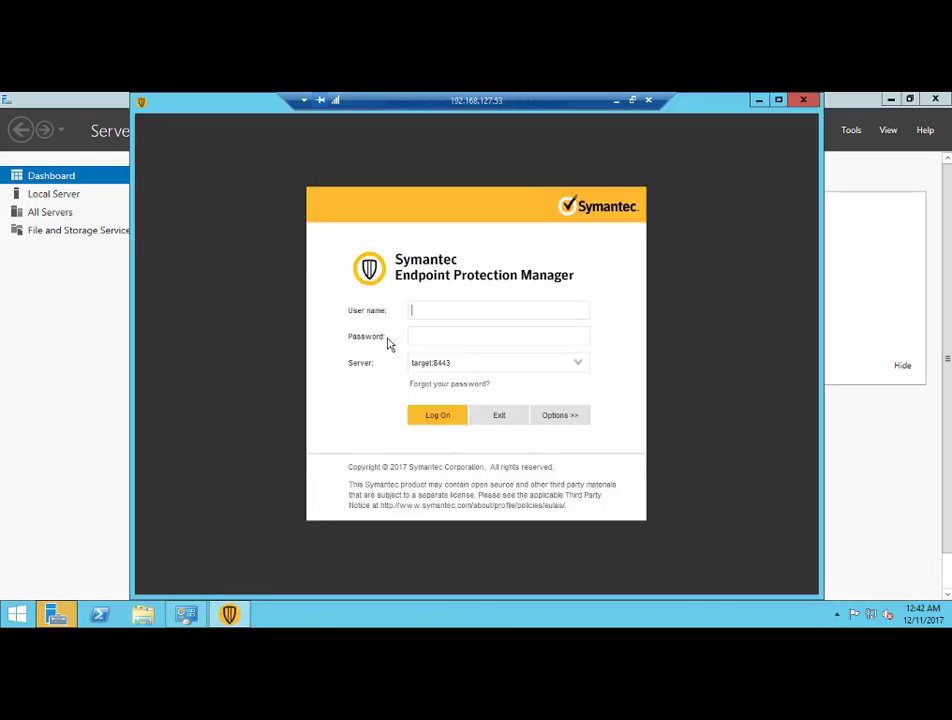
{"action": "type", "text": "Admin"}
{"action": "key", "text": "Tab"}
{"action": "type", "text": "P@ssword"}
{"action": "left_click", "coordinate": [437, 415]}
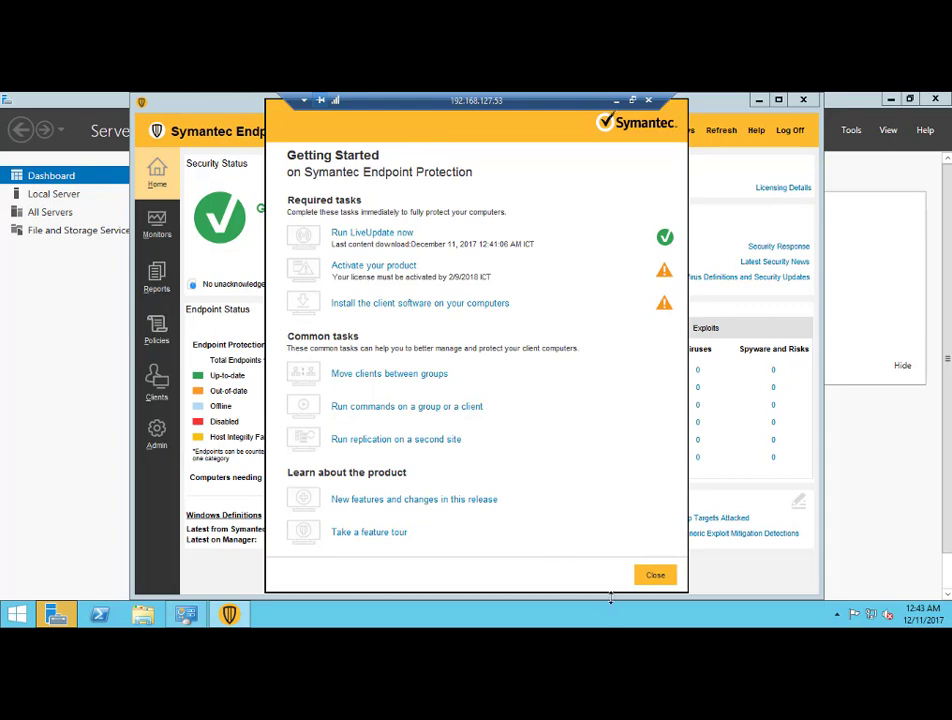
Close Getting Started and check the Home page's latest definitions date, 12/9/17 r1
{"action": "left_click", "coordinate": [653, 576]}
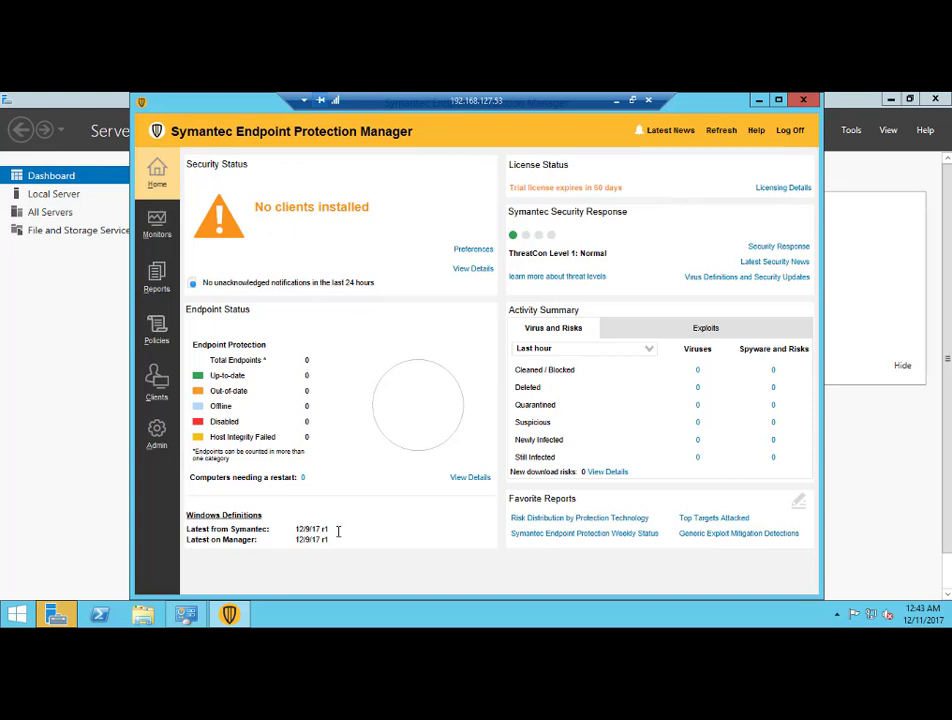
{"action": "left_click_drag", "start_coordinate": [338, 531], "coordinate": [296, 530]}
{"action": "triple_click", "coordinate": [315, 539]}
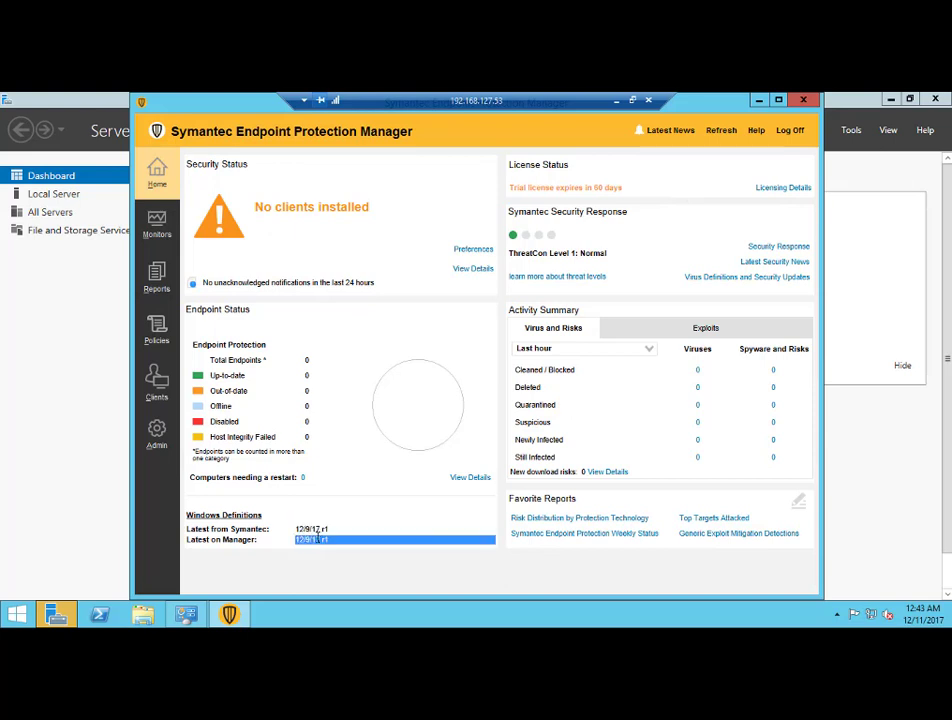
{"action": "left_click", "coordinate": [317, 538]}
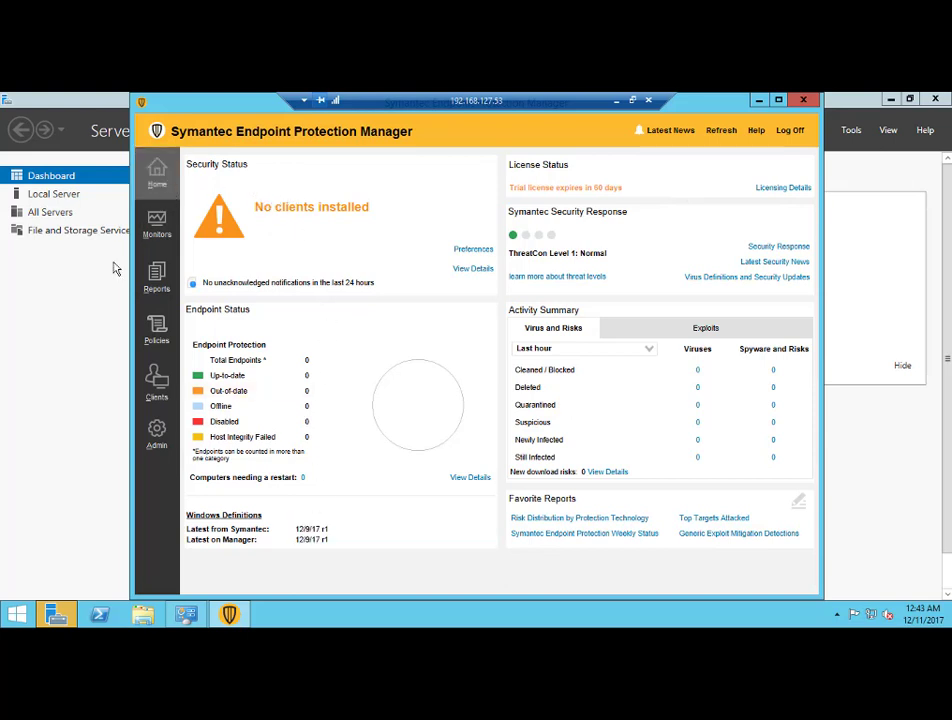